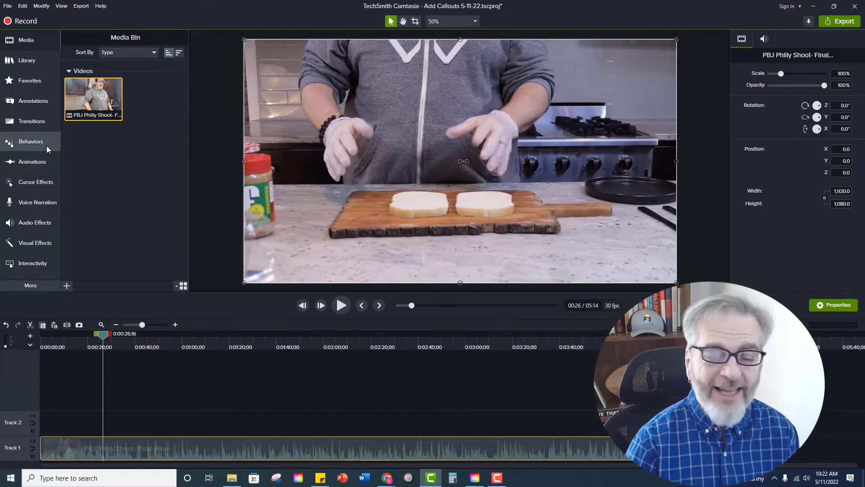
Set the Callouts library style filter to All and scroll through every callout design.
left_click(34, 105)
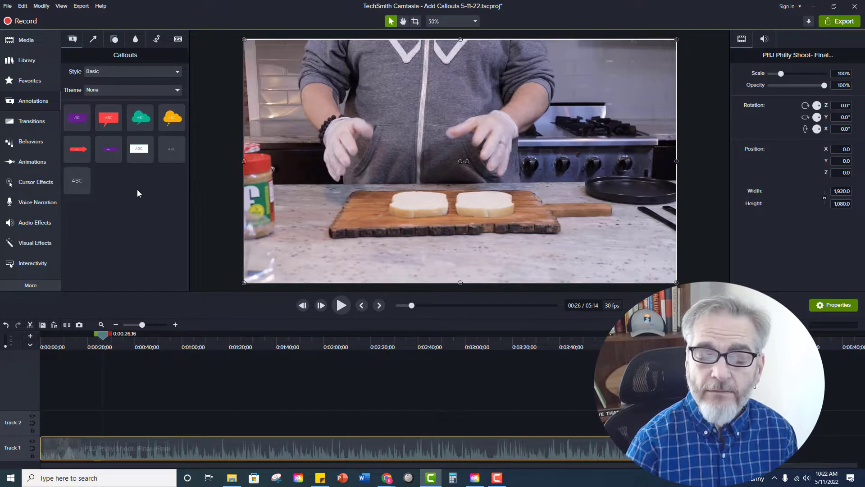
left_click(130, 72)
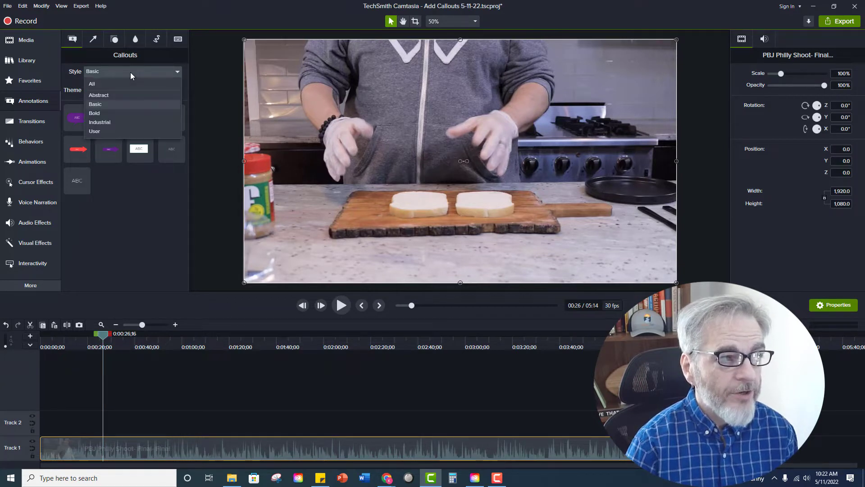
left_click(123, 82)
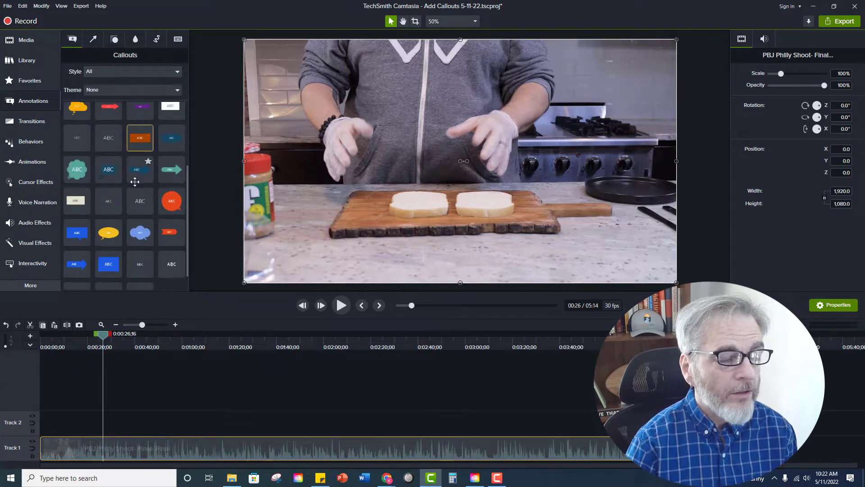
scroll(135, 182, "up", 3)
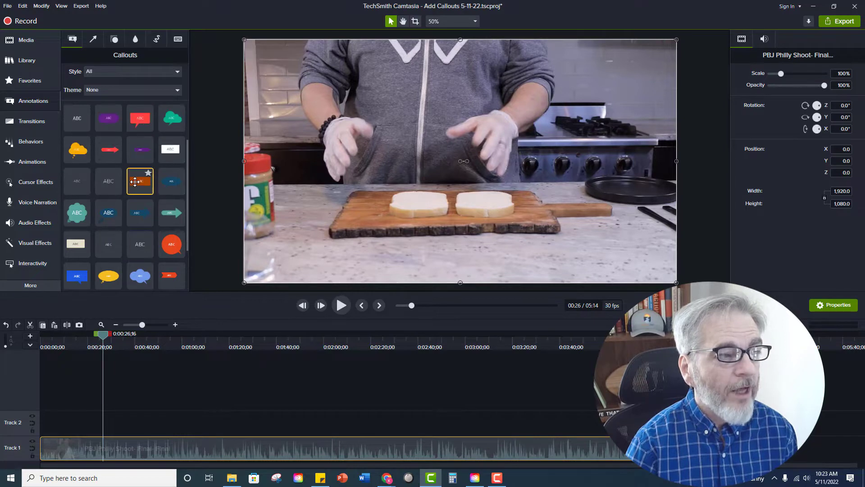
scroll(135, 182, "down", 1)
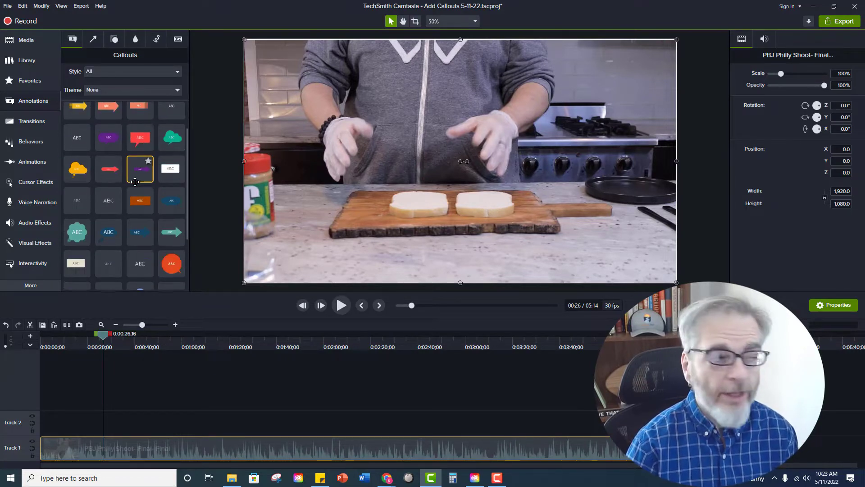
scroll(134, 181, "down", 3)
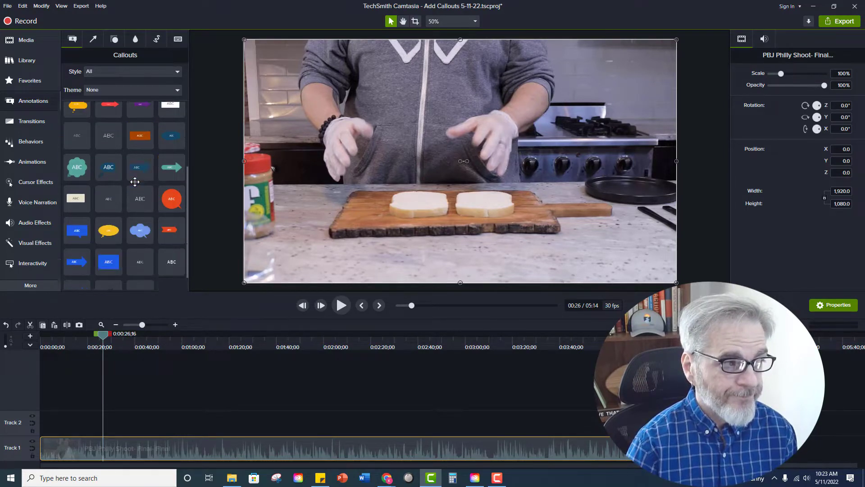
scroll(135, 184, "down", 1)
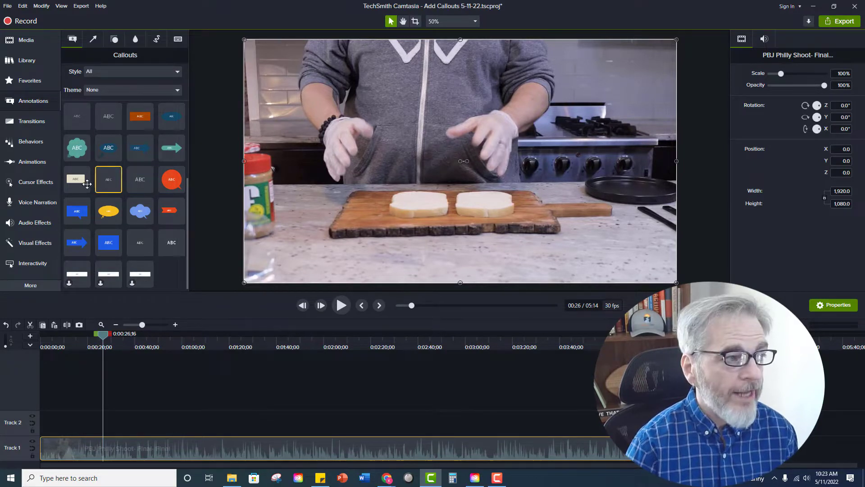
Drop the cream text-rectangle callout ('ABC', Lato 64) below the cutting board and review its properties.
left_click_drag(79, 181, 452, 252)
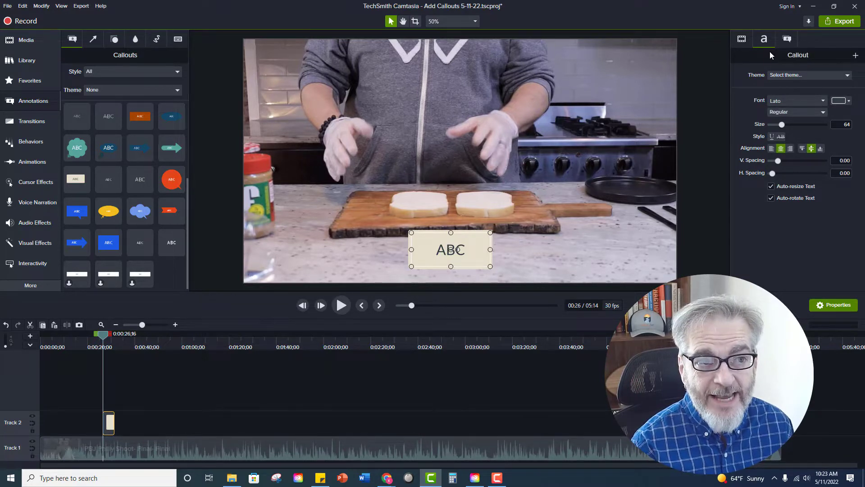
left_click(791, 40)
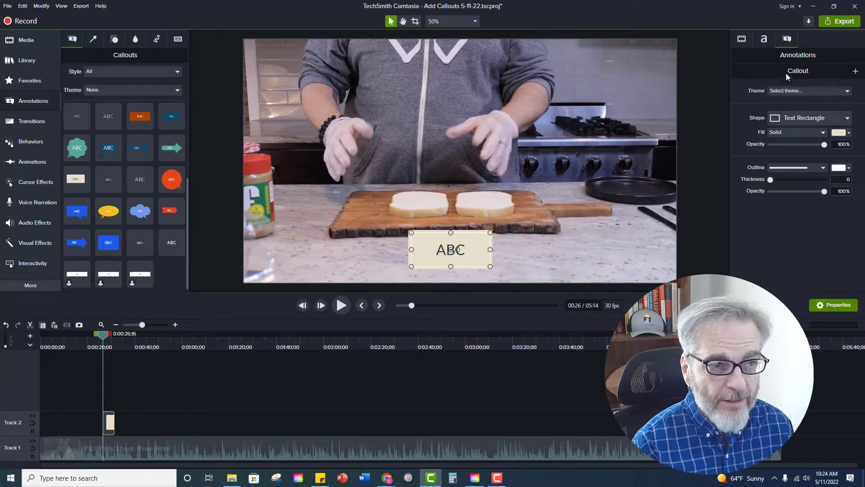
left_click(764, 40)
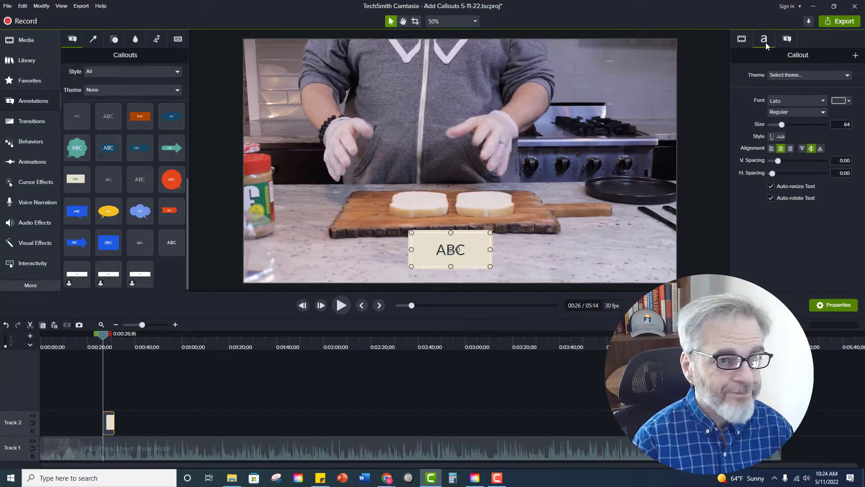
Set the 'ABC' text to Droid Sans size 88, with horizontal spacing 0.13 and vertical spacing 0.05.
left_click(809, 101)
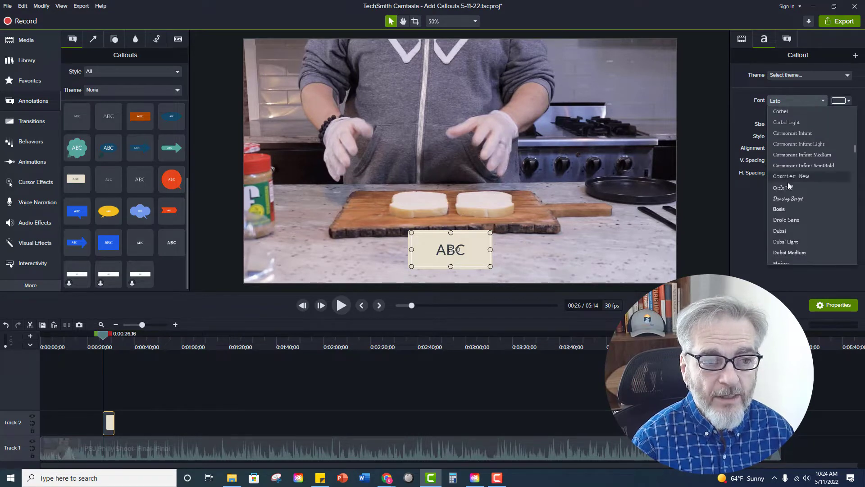
left_click(793, 221)
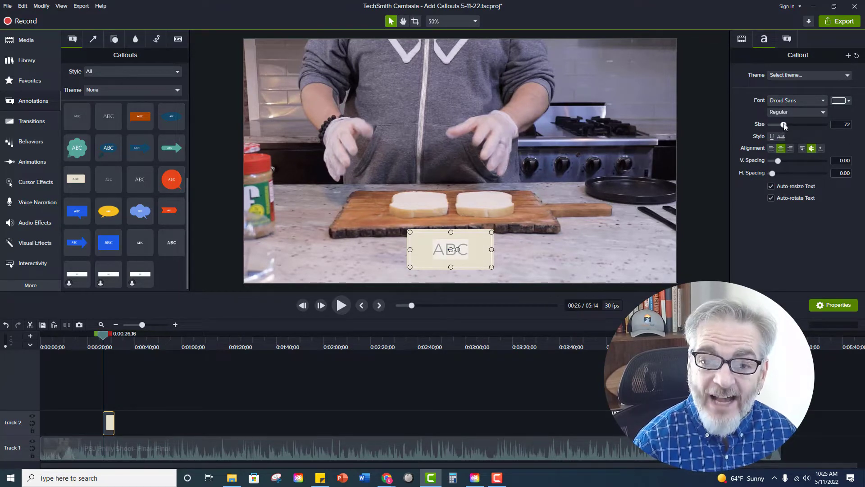
left_click_drag(785, 123, 786, 125)
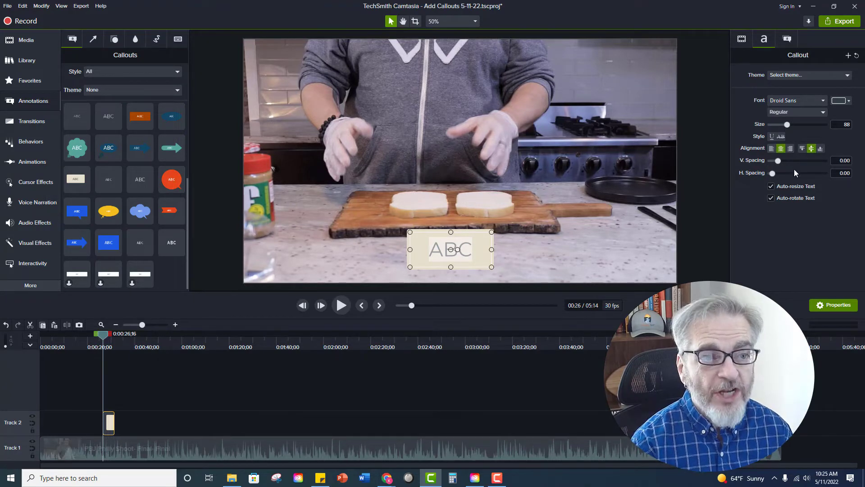
left_click_drag(779, 161, 773, 173)
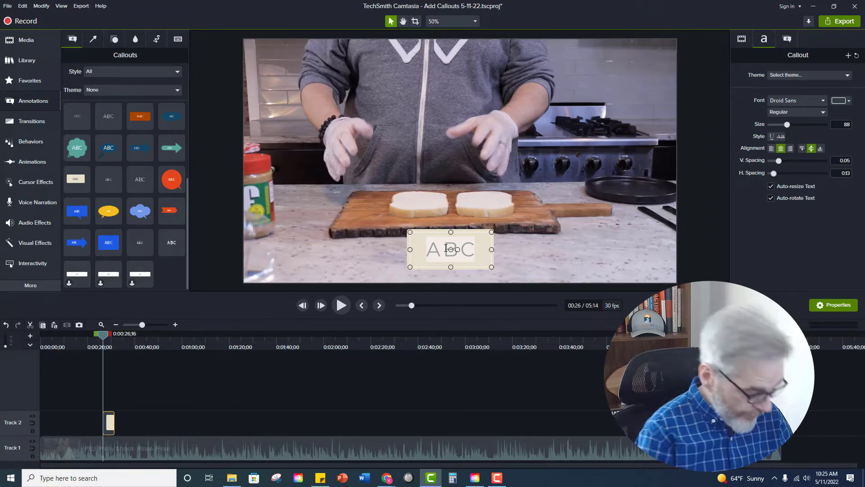
Replace 'ABC' with 'Always Wear Gloves' and widen the callout box so the text fits.
type("Always")
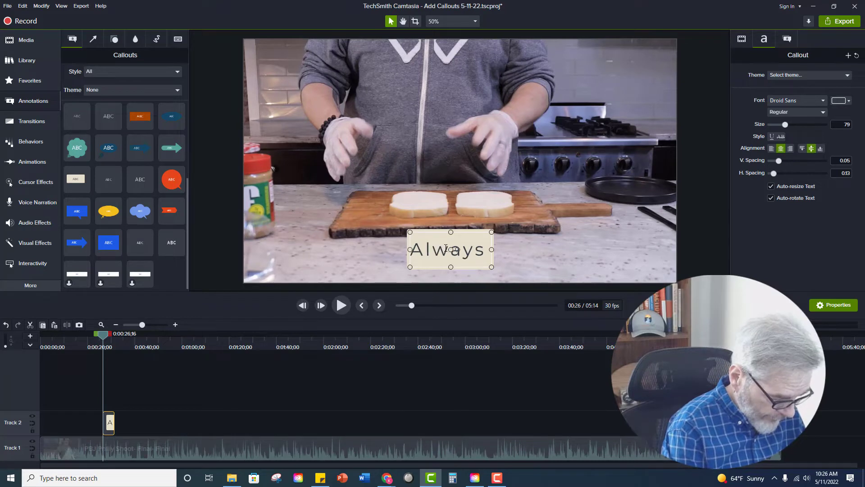
key("Return")
type("Wear Gloves")
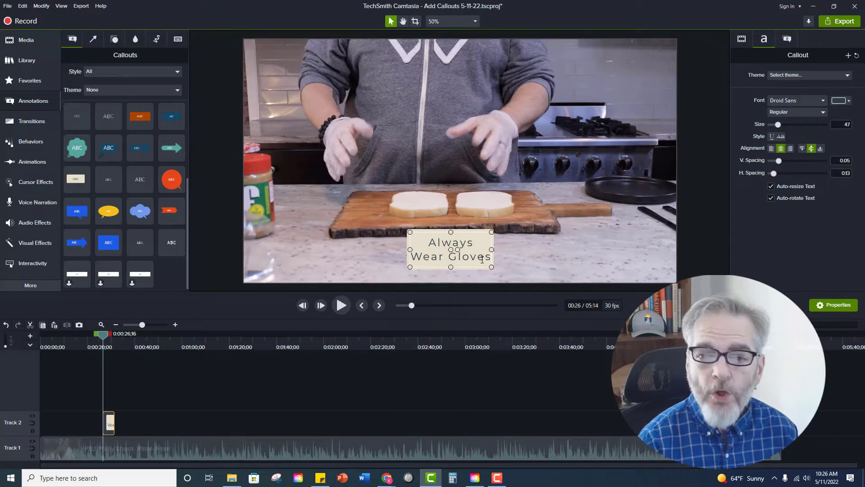
mouse_move(493, 249)
left_mouse_down()
mouse_move(587, 250)
mouse_move(502, 251)
left_mouse_up()
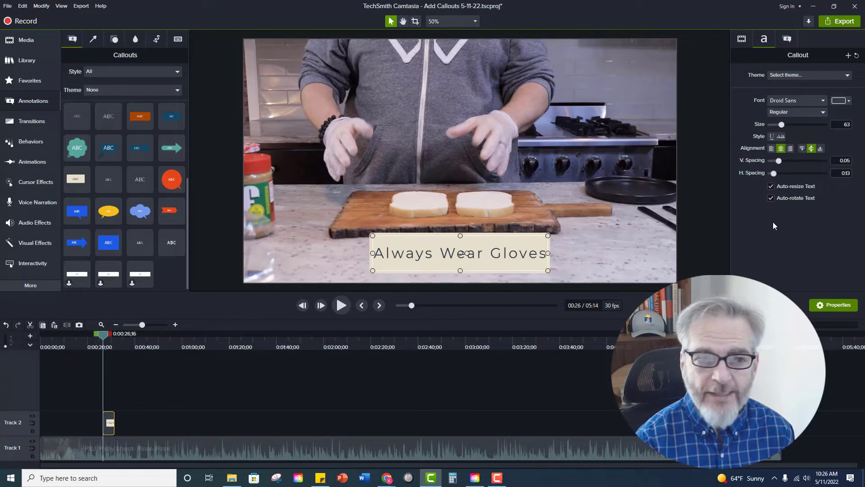
Change the callout's fill colour to bright blue, hex #2618E0.
left_click(787, 40)
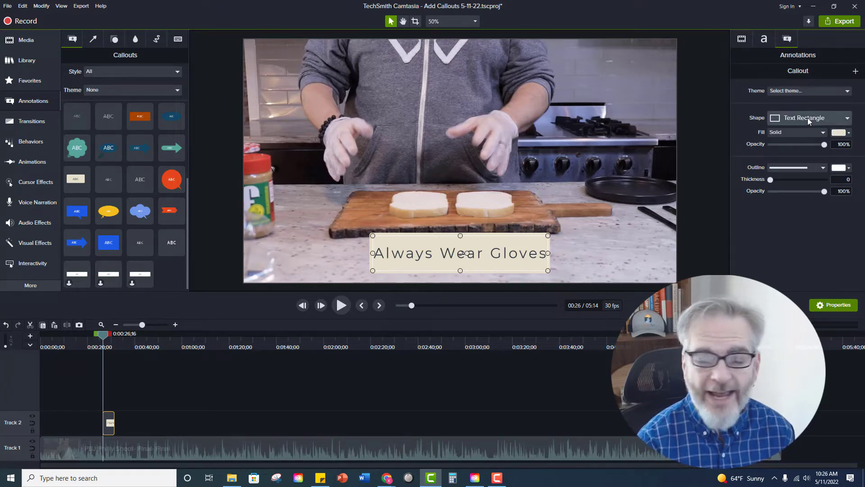
left_click(847, 135)
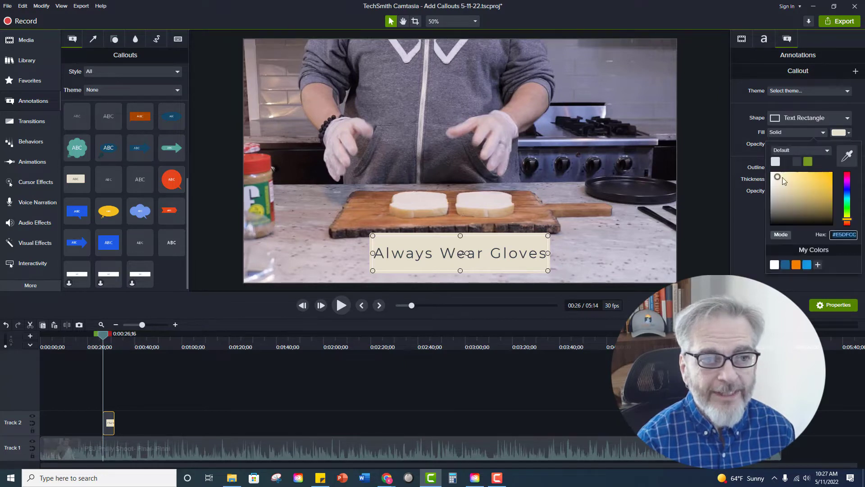
left_click(850, 186)
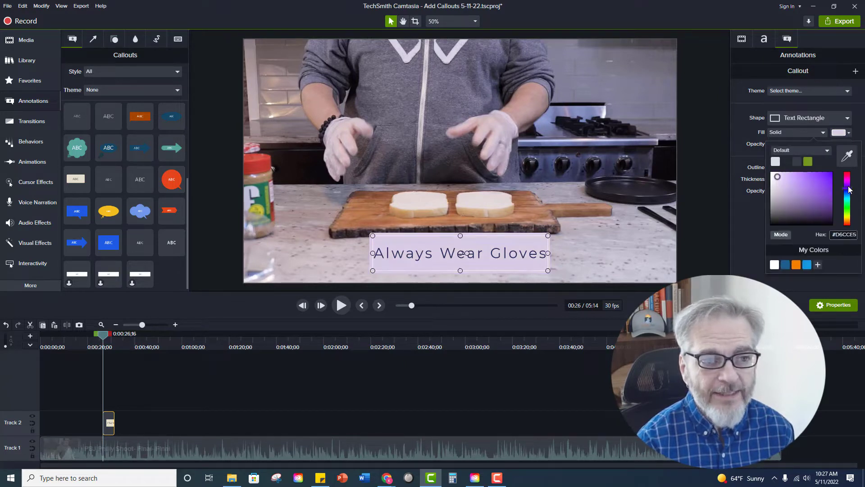
left_click(846, 189)
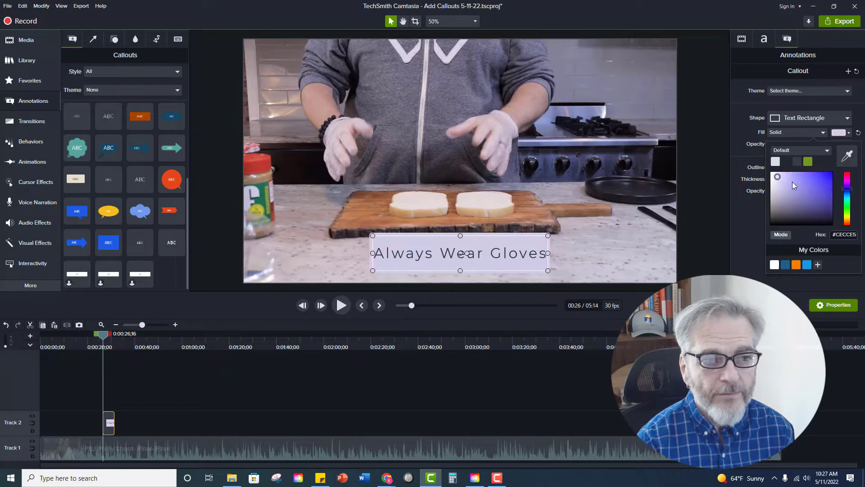
left_click_drag(777, 177, 827, 177)
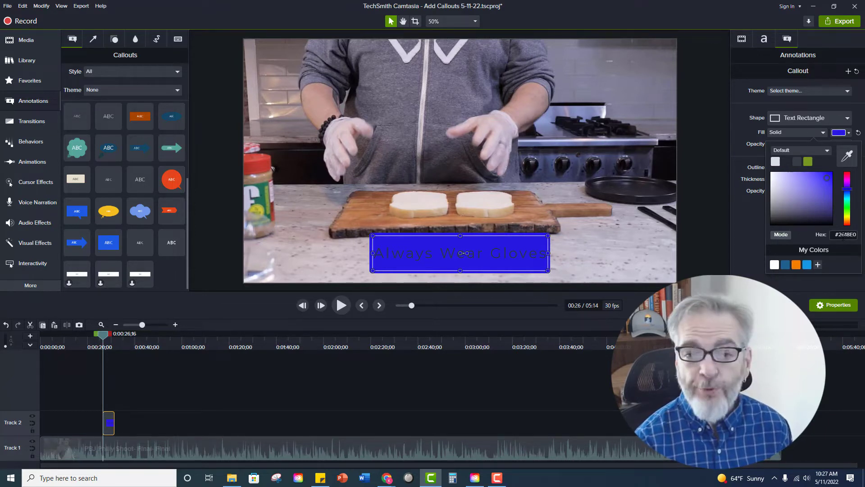
Give the callout a white outline of thickness 10, outline opacity 83% and fill opacity 63%.
left_click(749, 245)
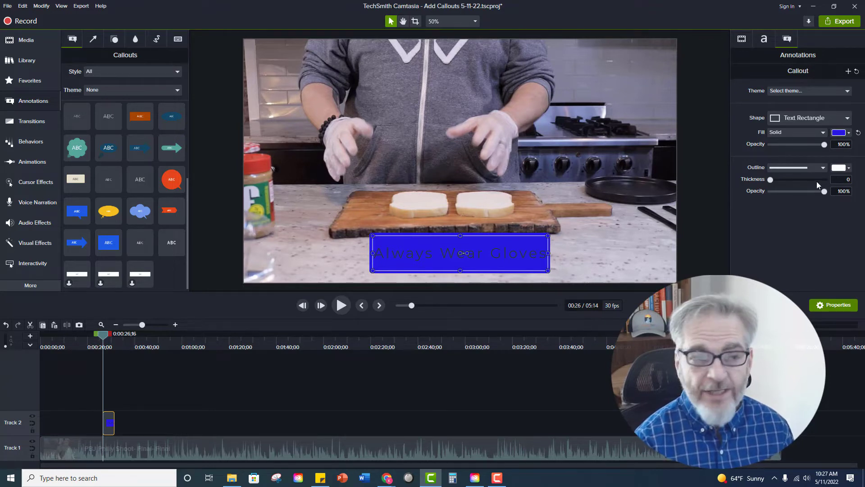
left_click_drag(772, 180, 778, 180)
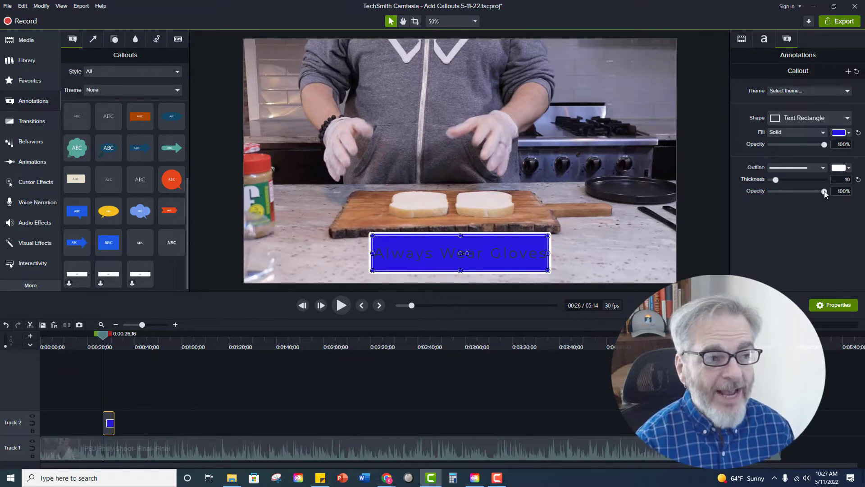
left_click_drag(820, 191, 819, 191)
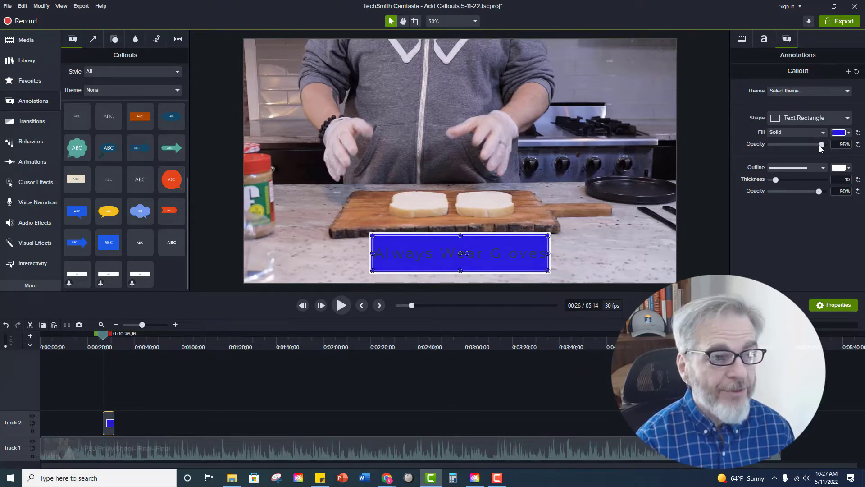
left_click_drag(819, 145, 803, 146)
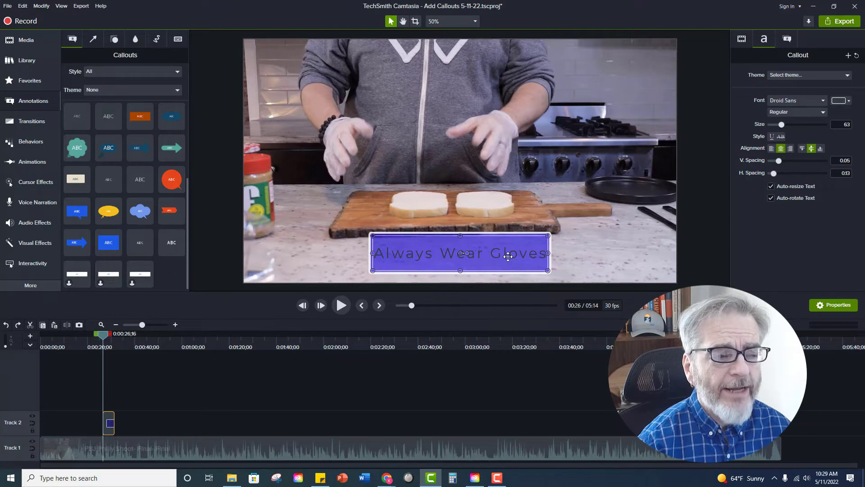
Select the 'Always Wear Gloves' text and set its font colour to white.
double_click(508, 257)
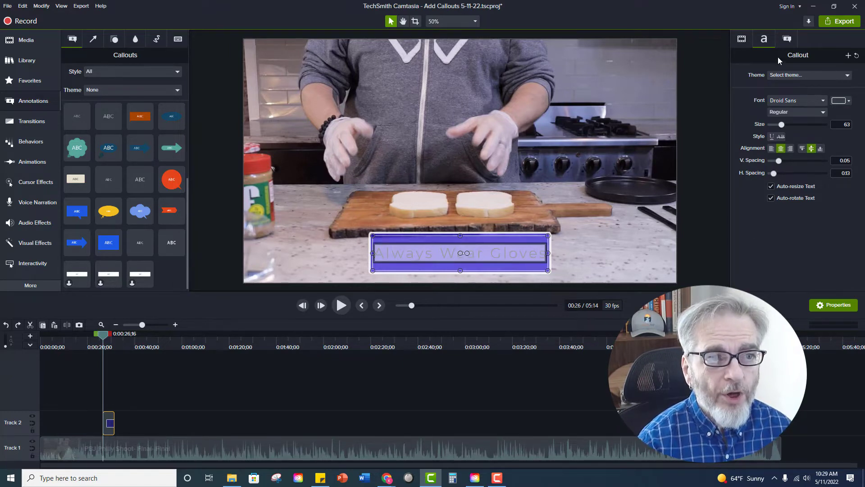
left_click(850, 101)
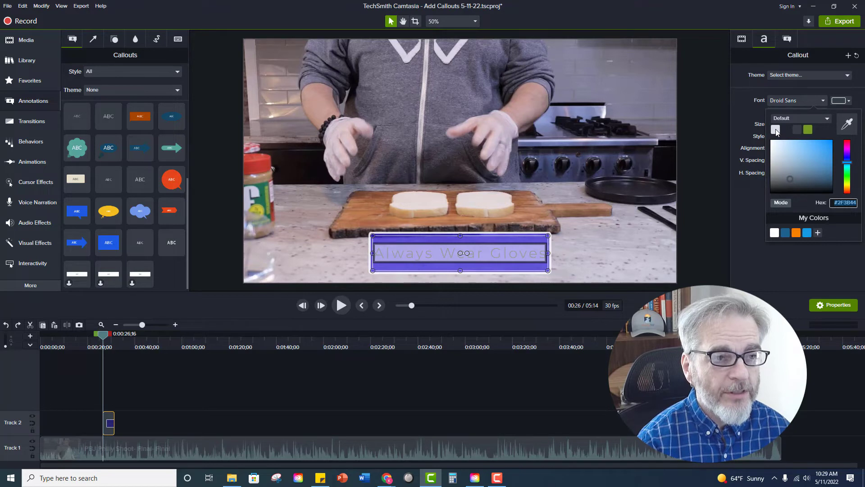
left_click(776, 131)
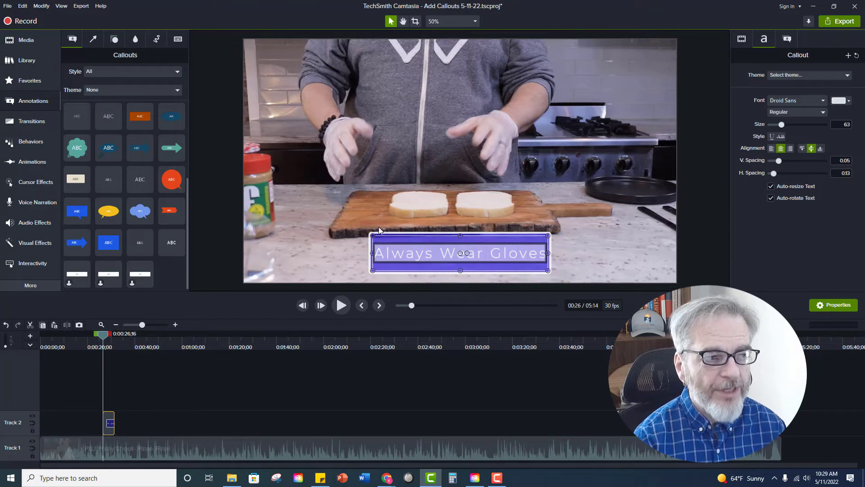
Preview the callout, then lengthen its Track 2 clip to about 11 seconds starting at 0:26;16.
left_click(617, 212)
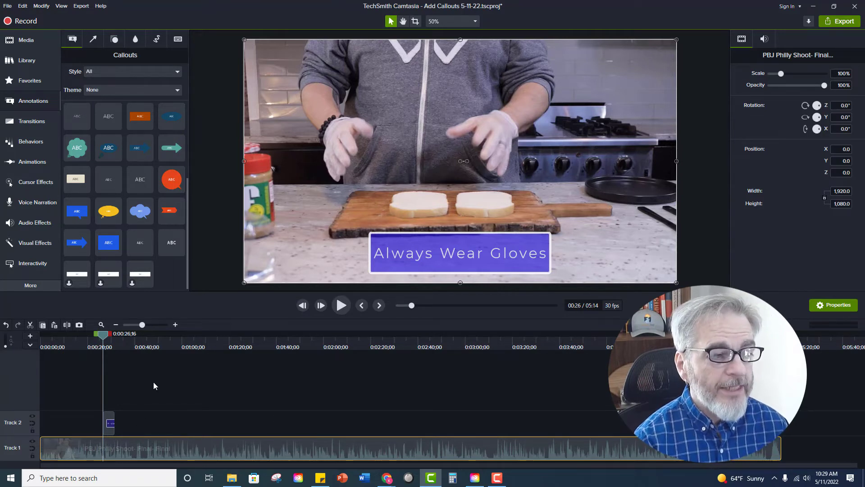
left_click(112, 422)
left_click_drag(113, 421, 131, 414)
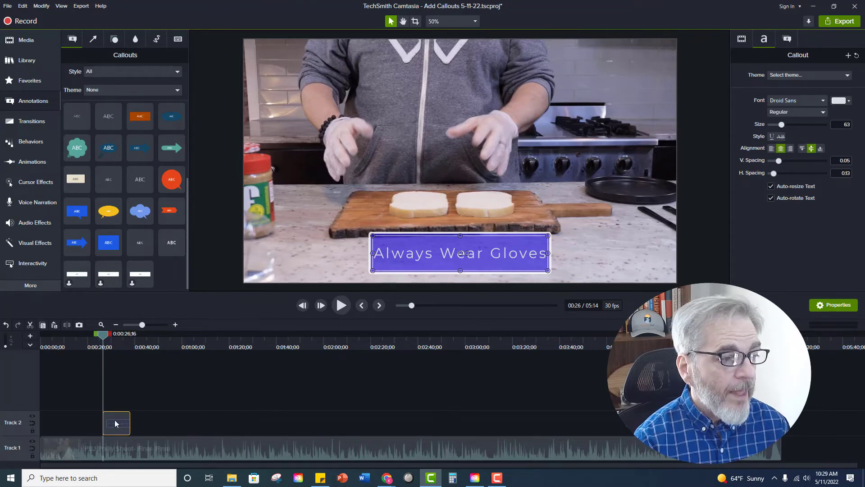
left_click(341, 306)
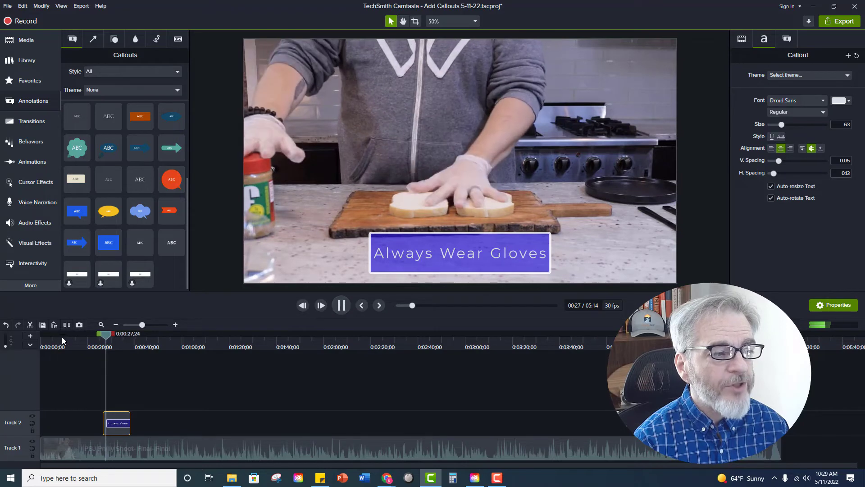
left_click_drag(104, 335, 130, 339)
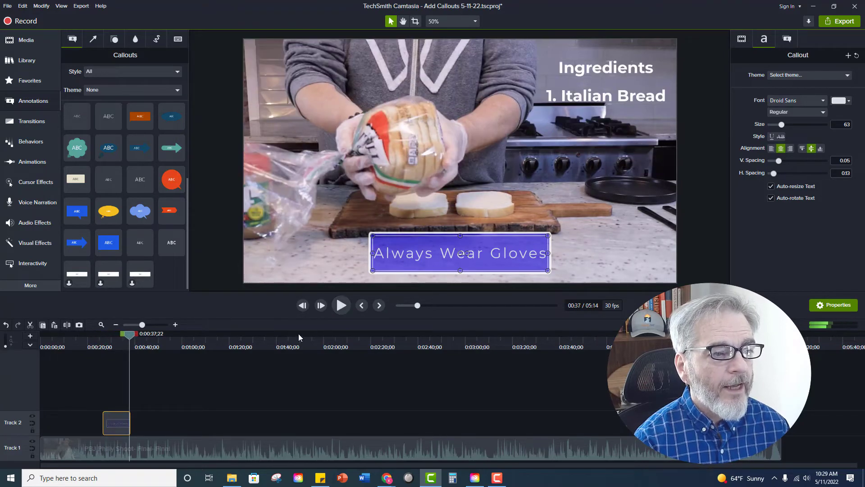
left_click(337, 308)
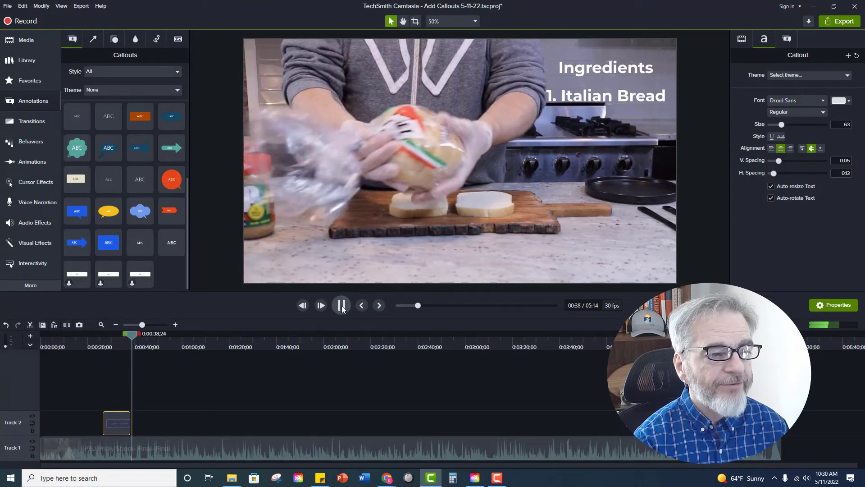
left_click(116, 345)
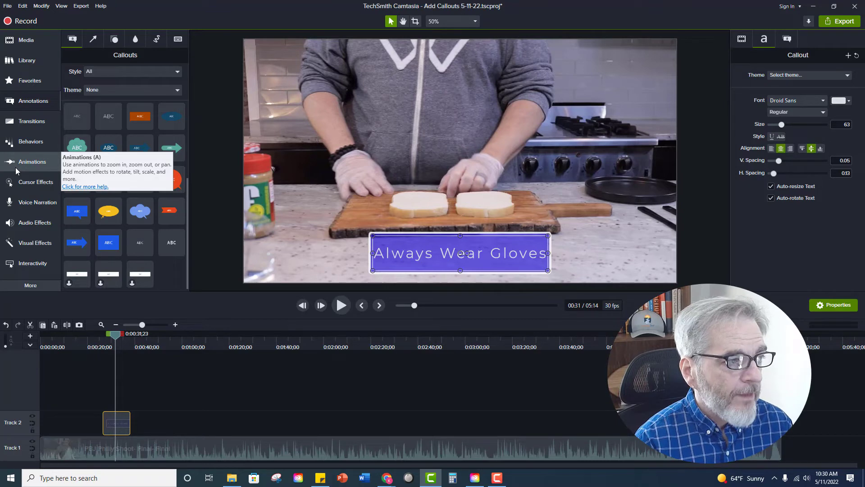
Drag the Fade transition onto the callout's clip on Track 2.
left_click(28, 144)
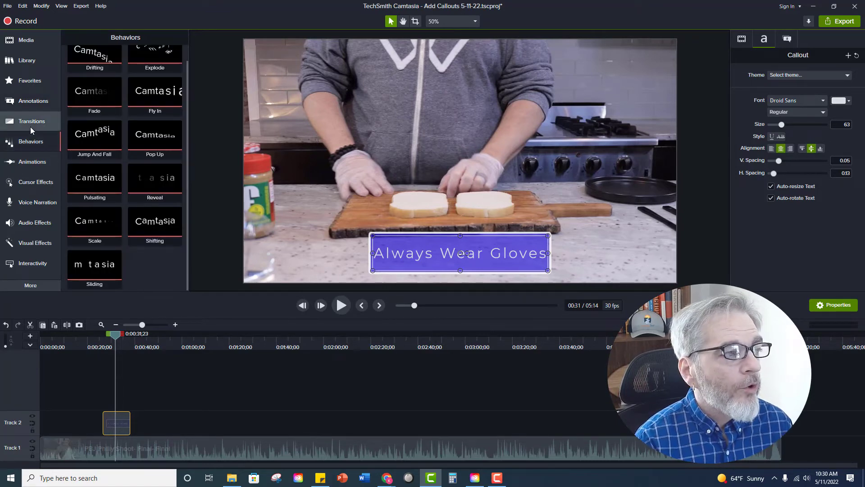
left_click(31, 126)
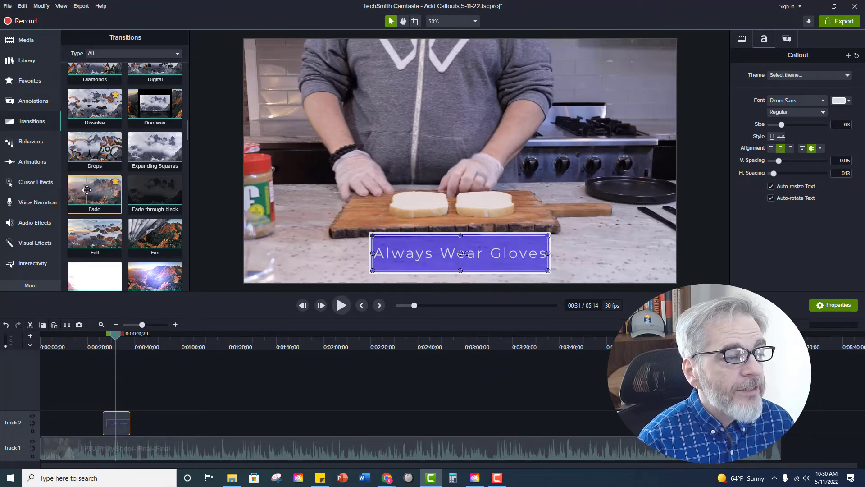
left_click_drag(90, 190, 116, 418)
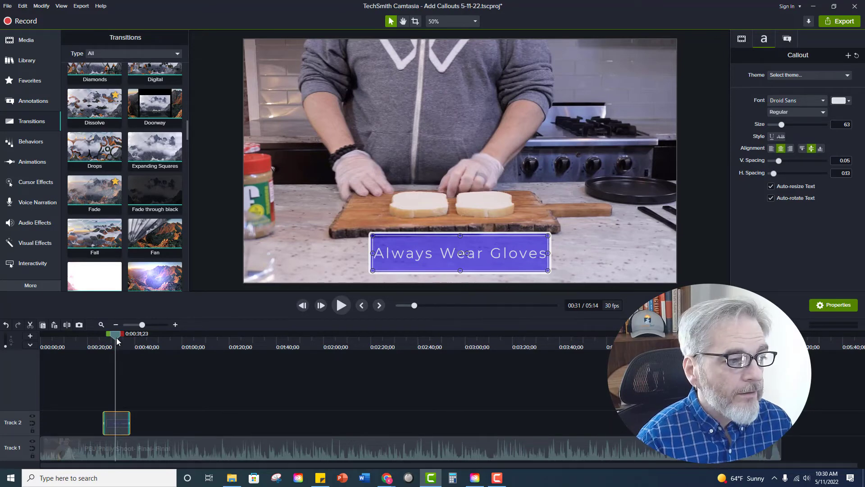
left_click_drag(116, 341, 100, 342)
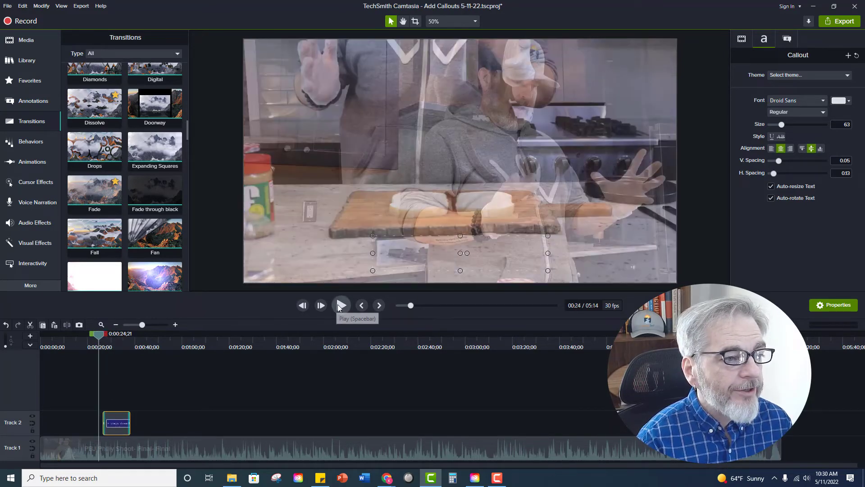
left_click(341, 306)
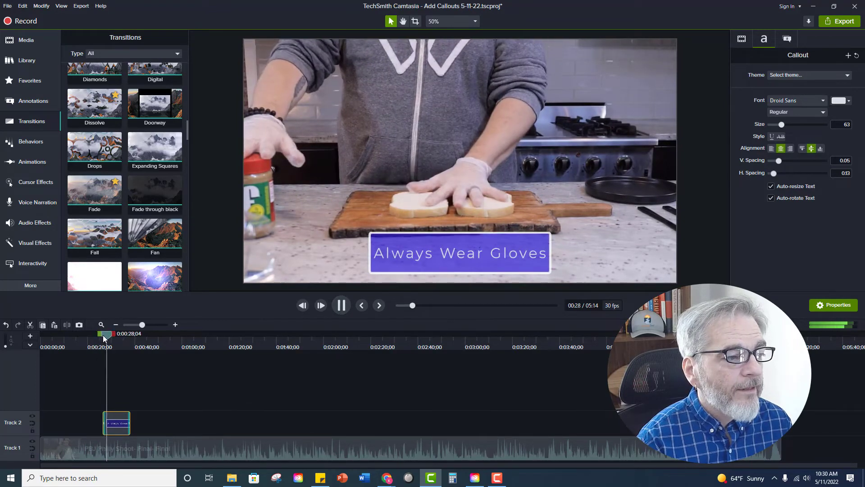
left_click_drag(103, 338, 124, 337)
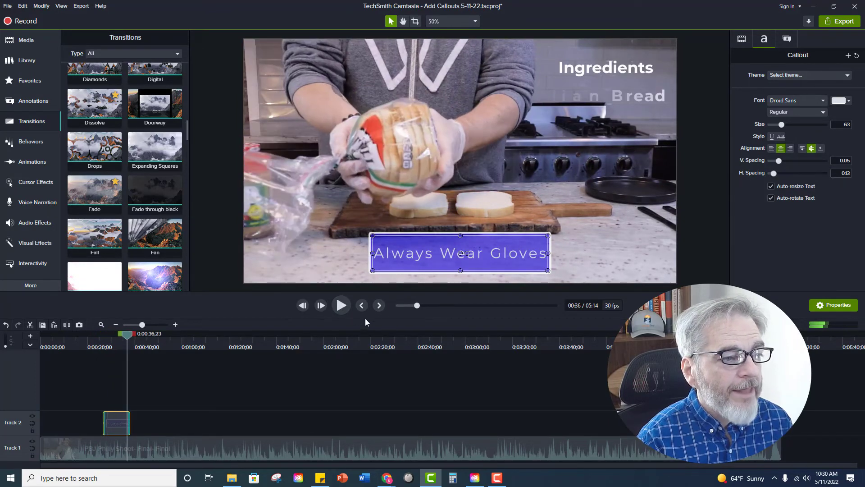
key("space")
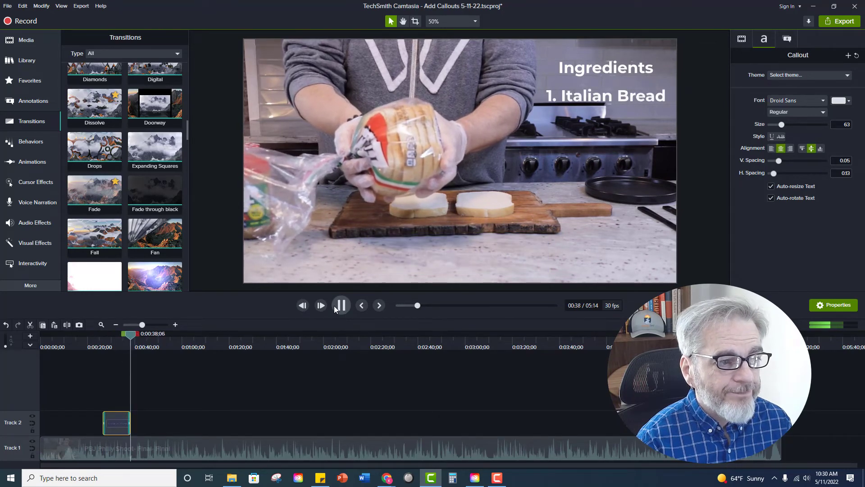
left_click(335, 306)
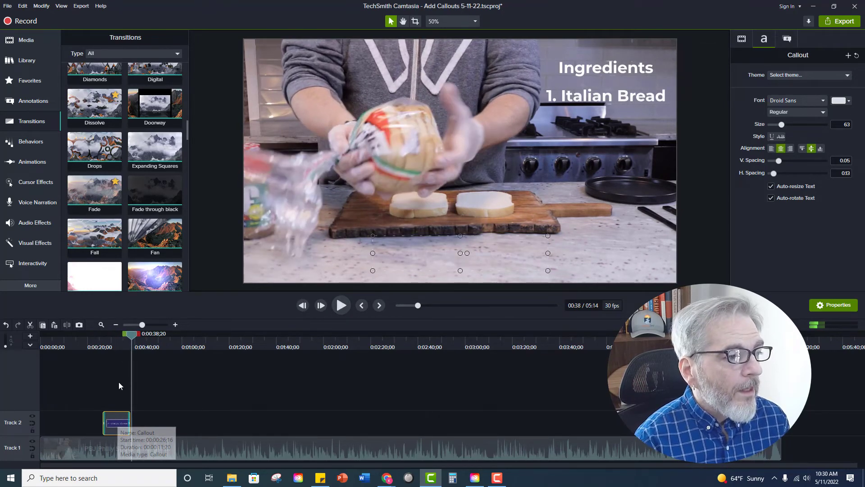
key("comma")
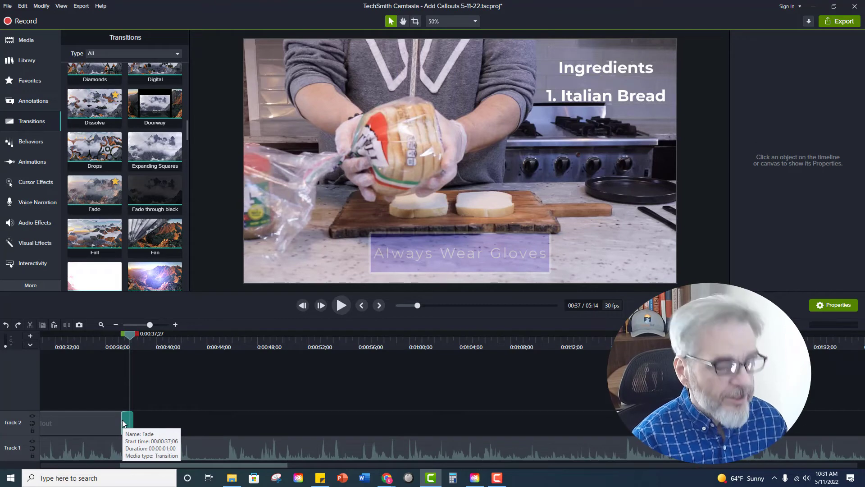
Delete the Fade transitions at both ends of the callout clip and show the Behaviors library.
left_click(123, 420)
key("Delete")
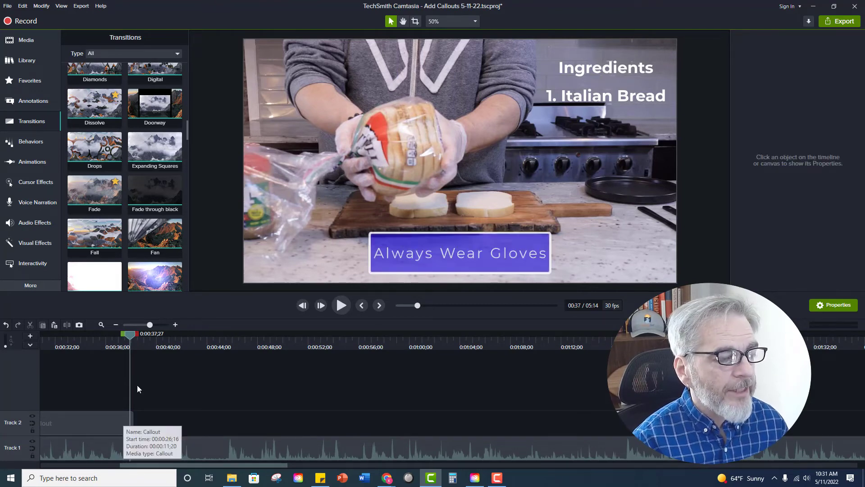
left_click(118, 325)
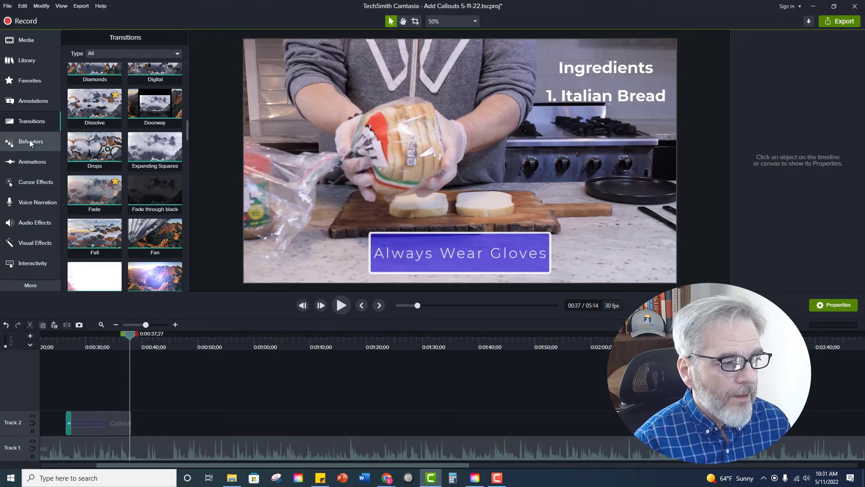
left_click(67, 424)
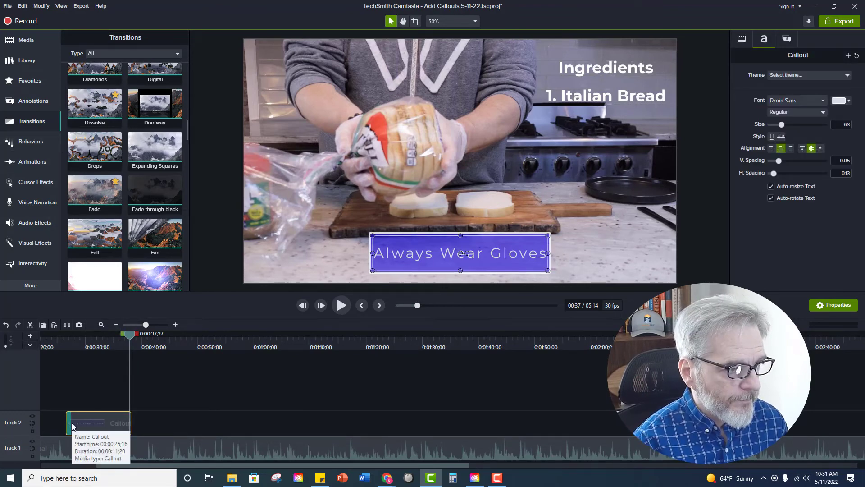
left_click(70, 424)
key("Delete")
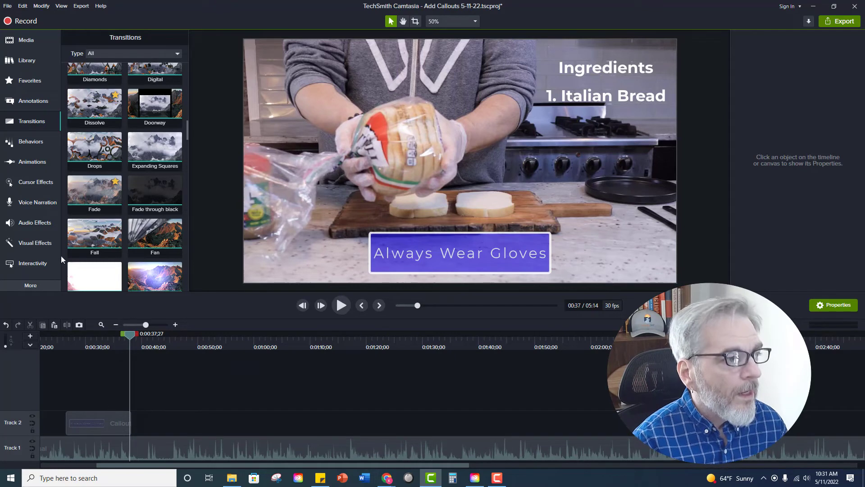
left_click(29, 142)
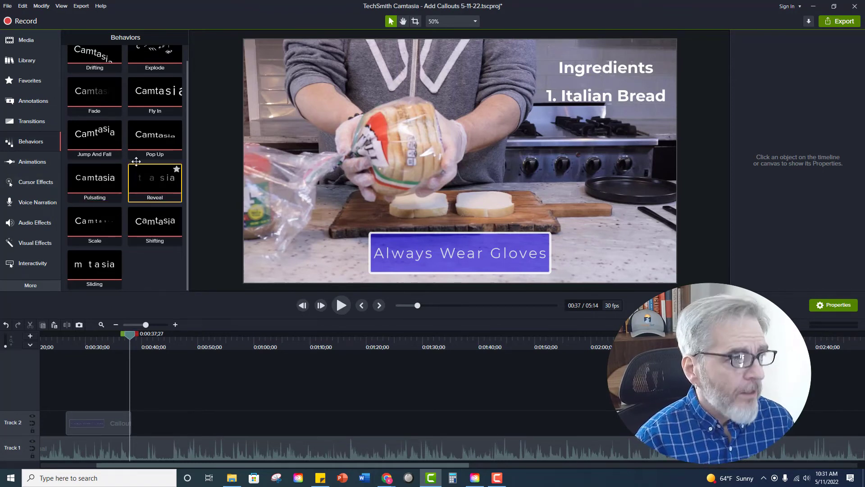
Apply the Fly In behavior to the 'Always Wear Gloves' callout and preview its entrance.
left_click_drag(151, 90, 97, 414)
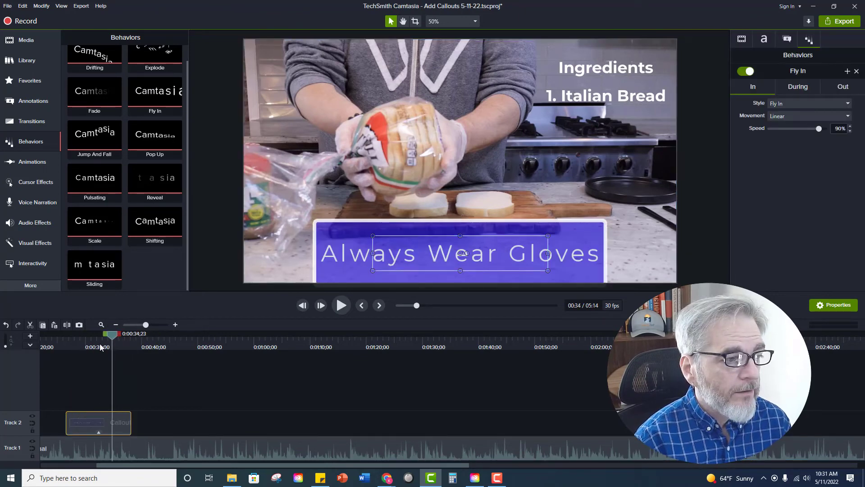
left_click(66, 345)
left_click(61, 347)
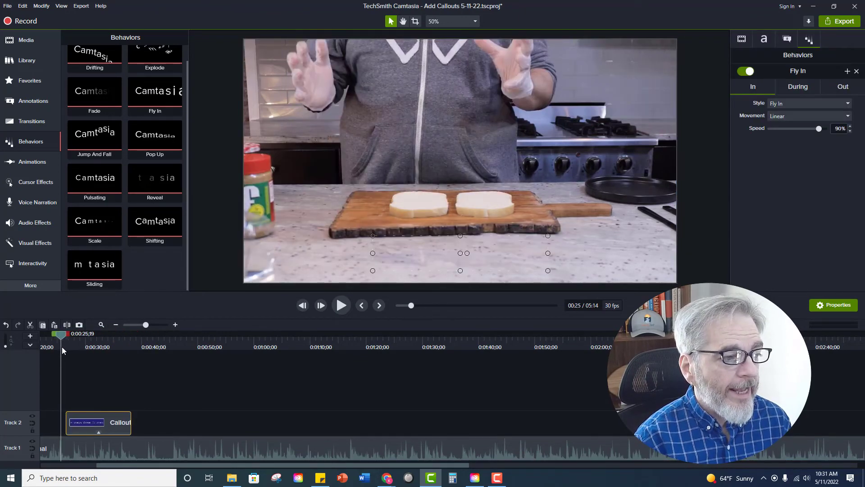
left_click(342, 306)
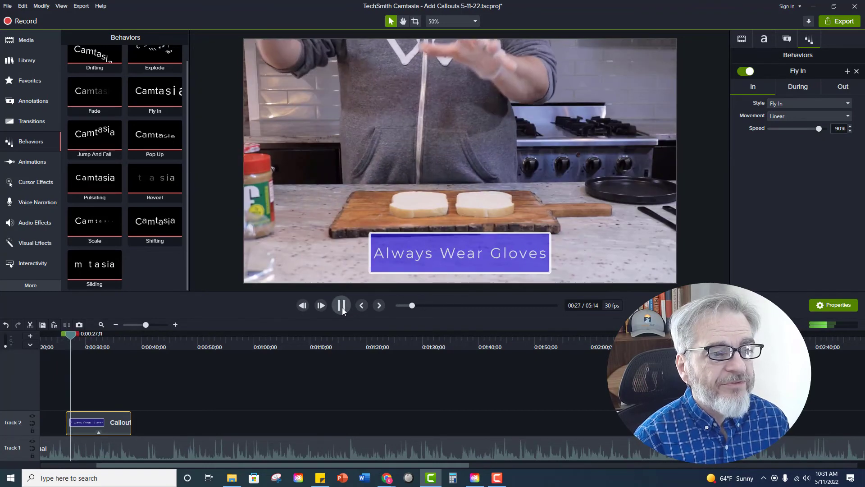
Preview the callout flying out near 0:37, then return the playhead to 0:34.
left_click_drag(84, 335, 133, 337)
left_click(340, 312)
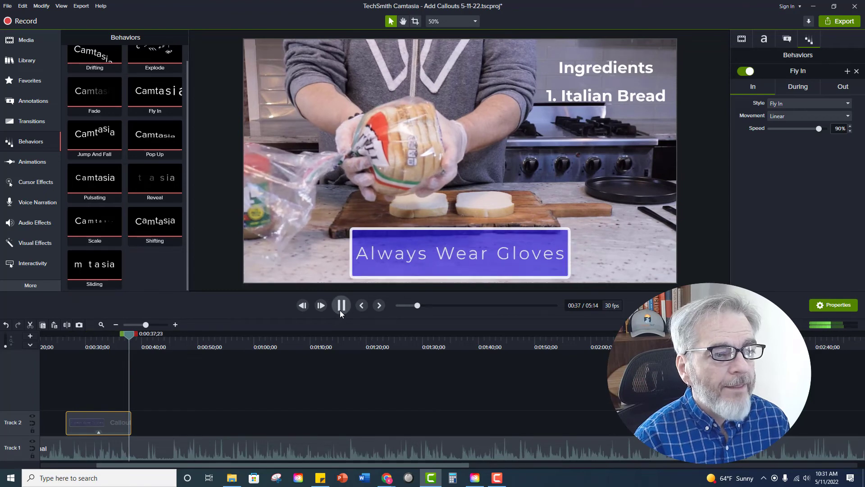
left_click(339, 310)
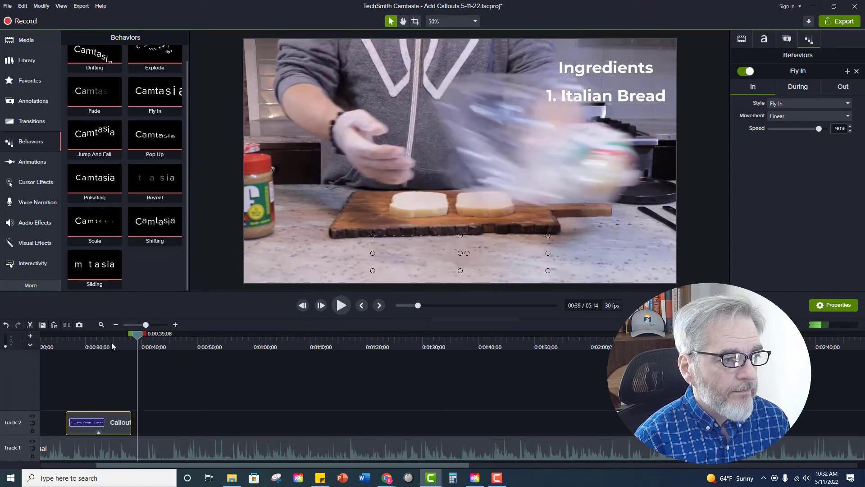
left_click(113, 344)
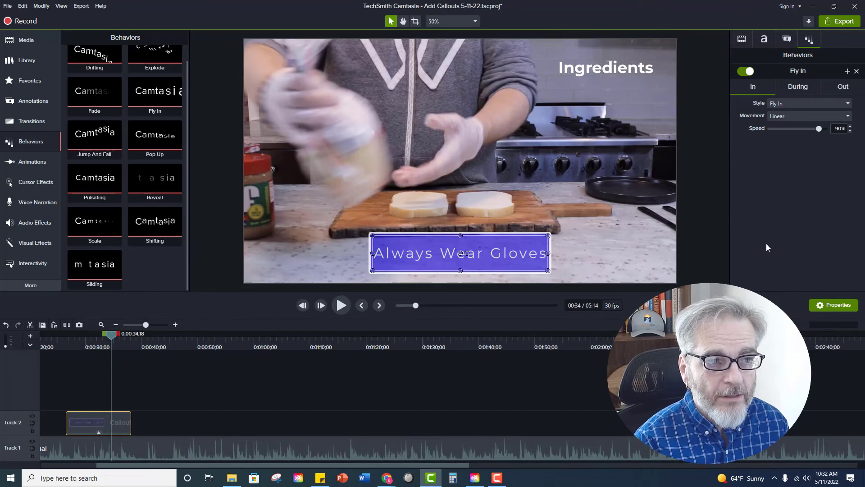
Review the Fly In entrance style and During settings, then lower the Fly Out exit speed to 90%.
left_click(800, 104)
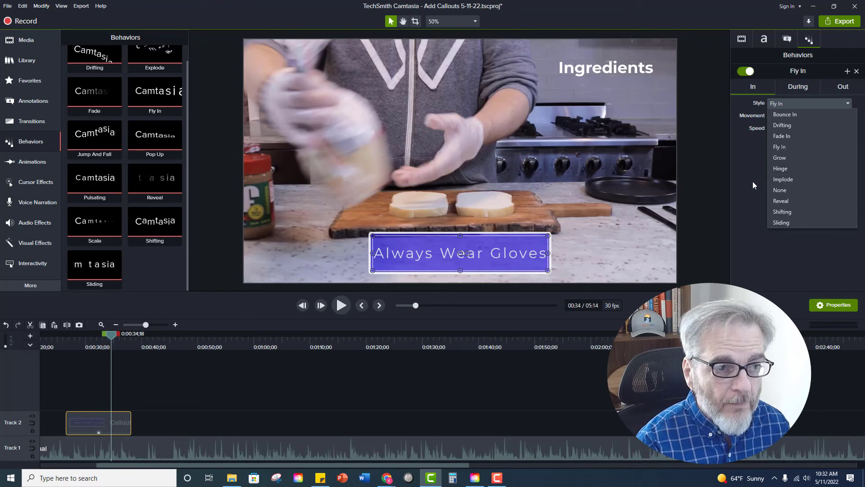
left_click(739, 180)
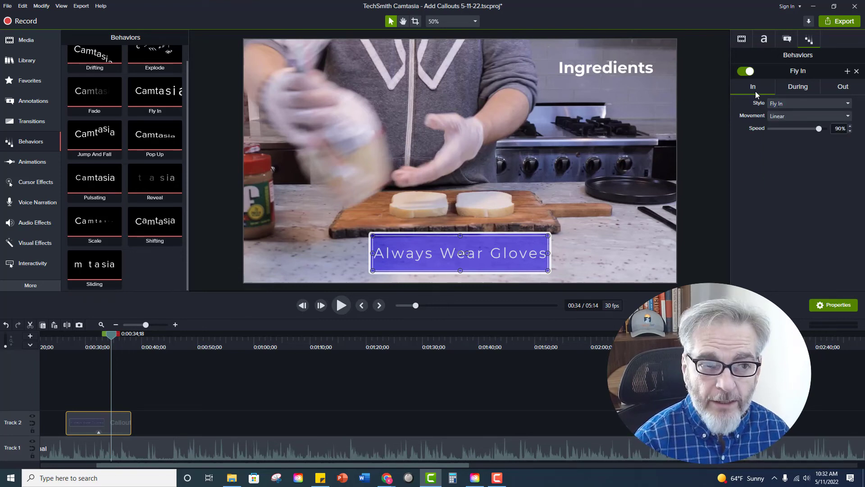
left_click(799, 87)
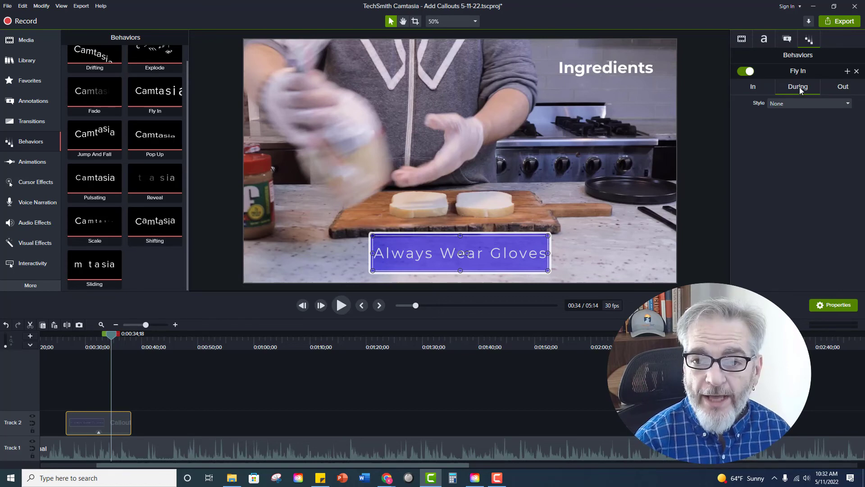
left_click(836, 88)
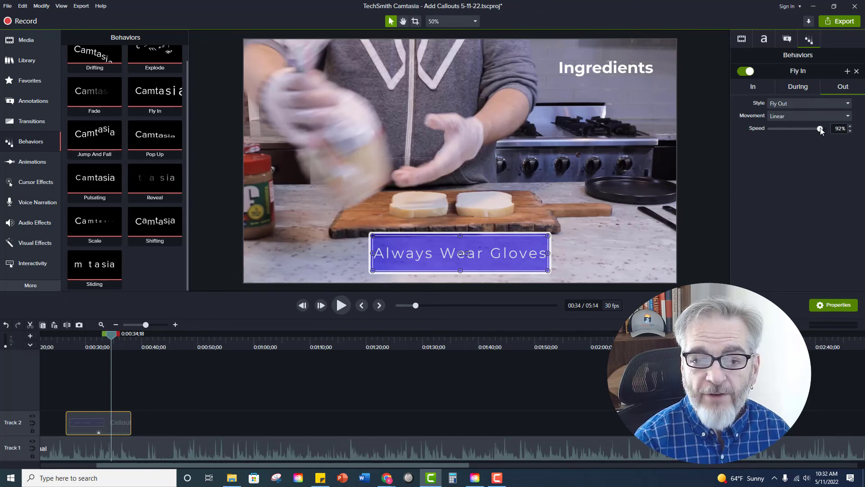
left_click_drag(820, 131, 820, 130)
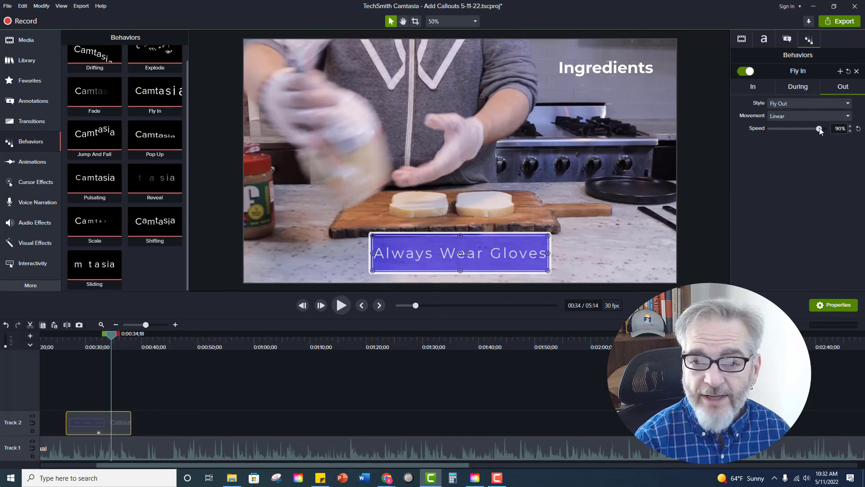